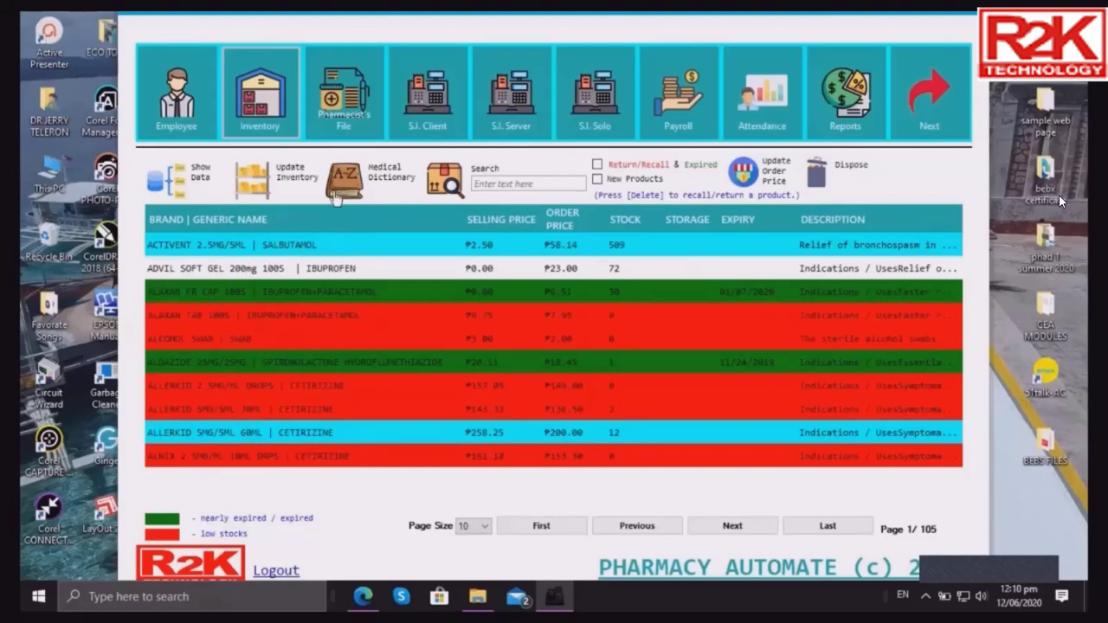
Try to update the inventory without selecting a product, and dismiss the error message.
{"action": "left_click", "coordinate": [267, 189]}
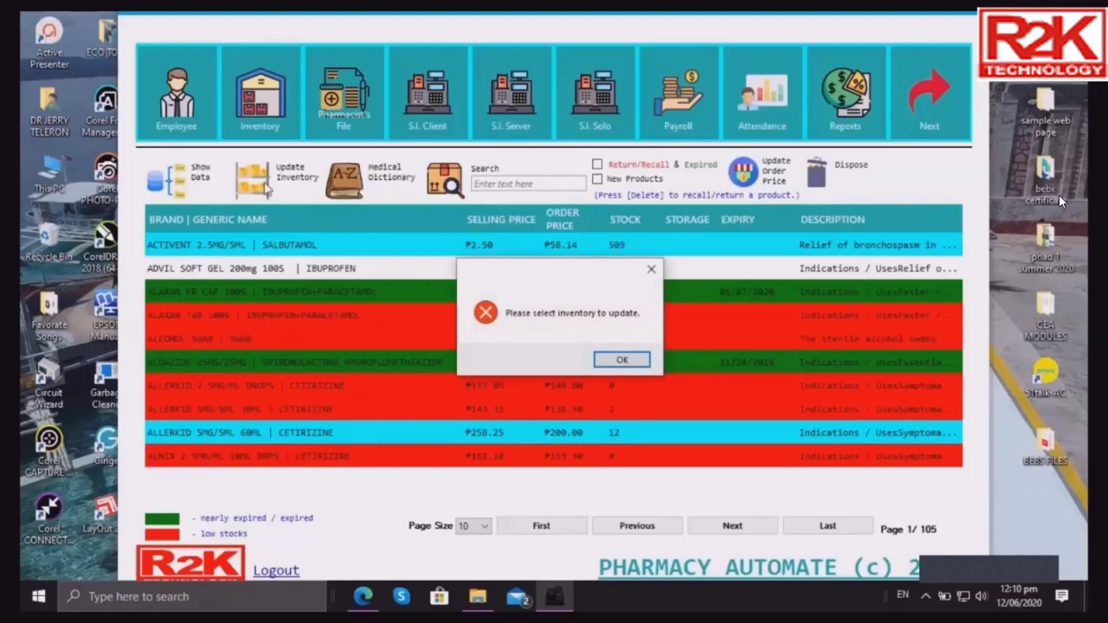
{"action": "left_click", "coordinate": [652, 268]}
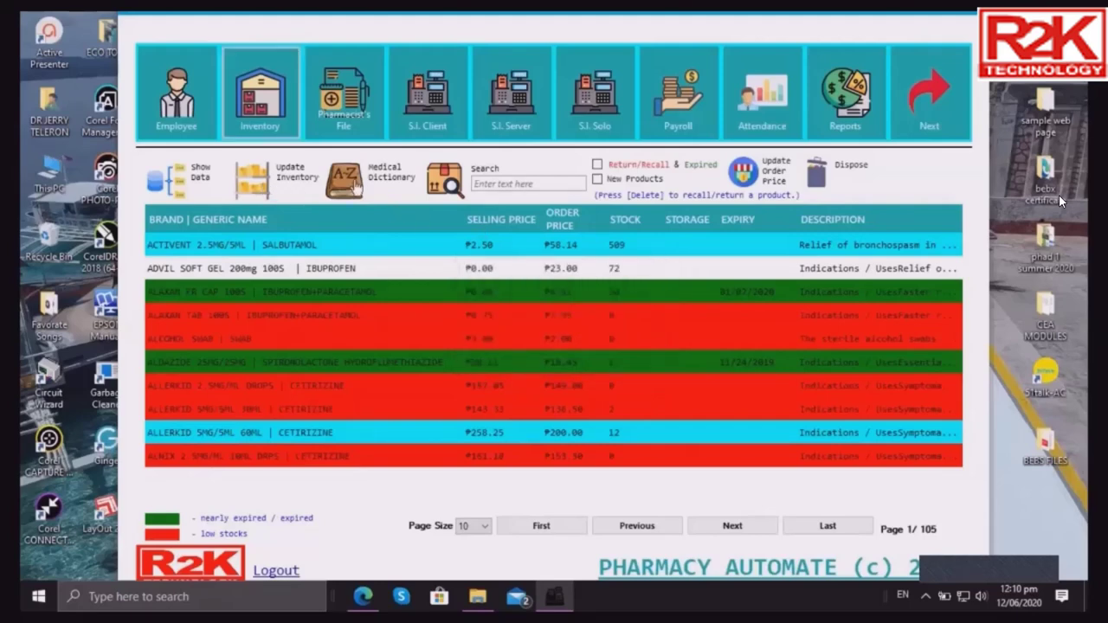
Look up "lipi" in the medical dictionary, view the description of Atorvastatin Lipitor 10mg tab, and close the dictionary.
{"action": "left_click", "coordinate": [355, 188]}
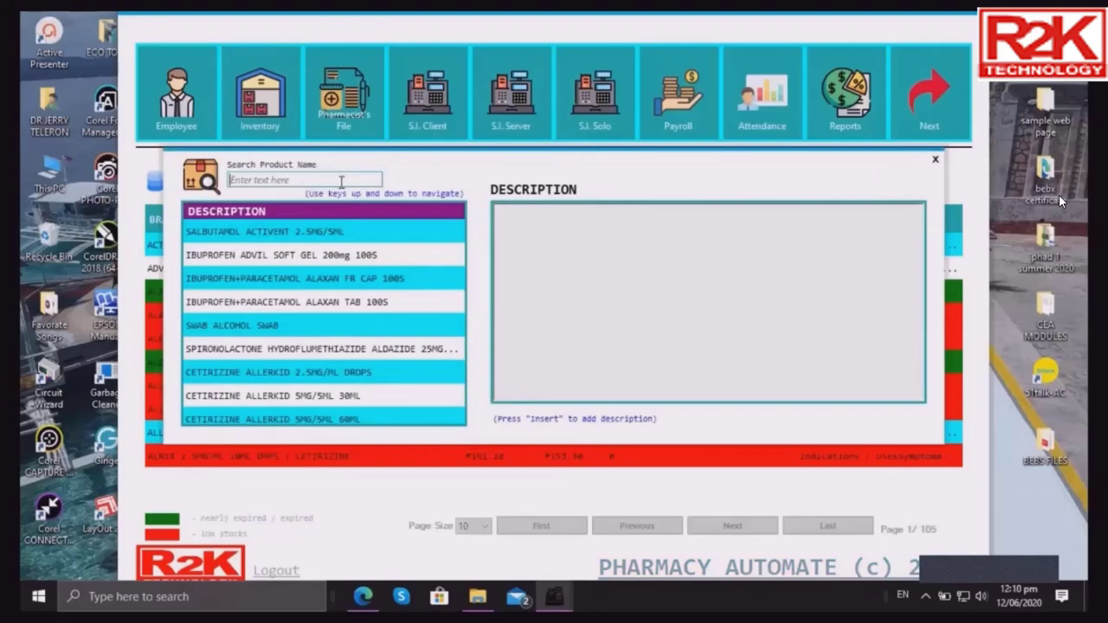
{"action": "left_click", "coordinate": [342, 182]}
{"action": "type", "text": "lip"}
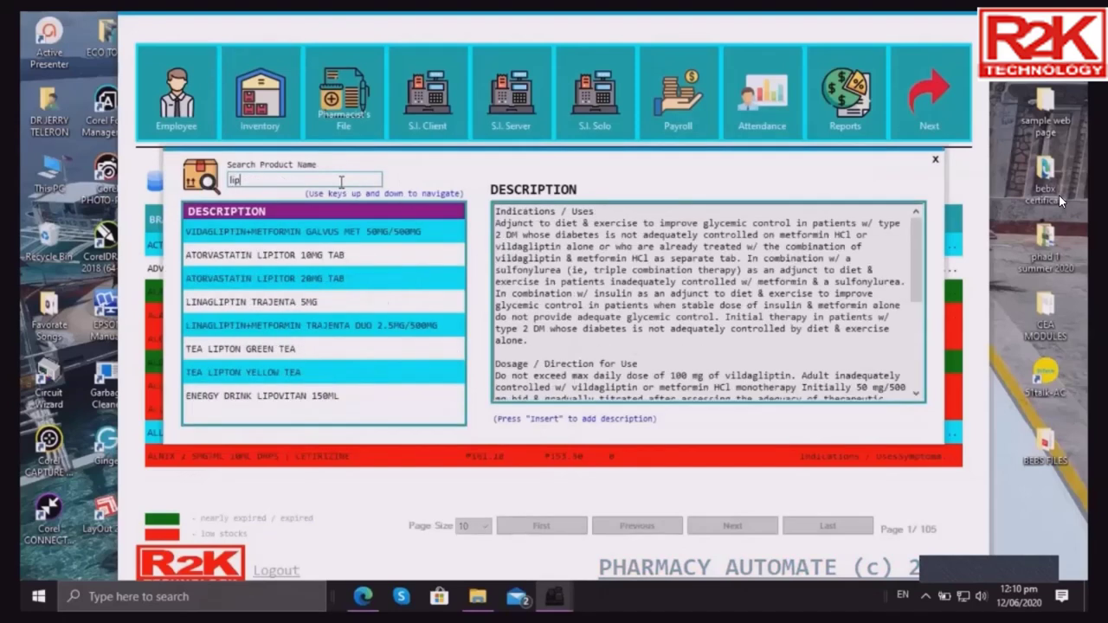
{"action": "type", "text": "i"}
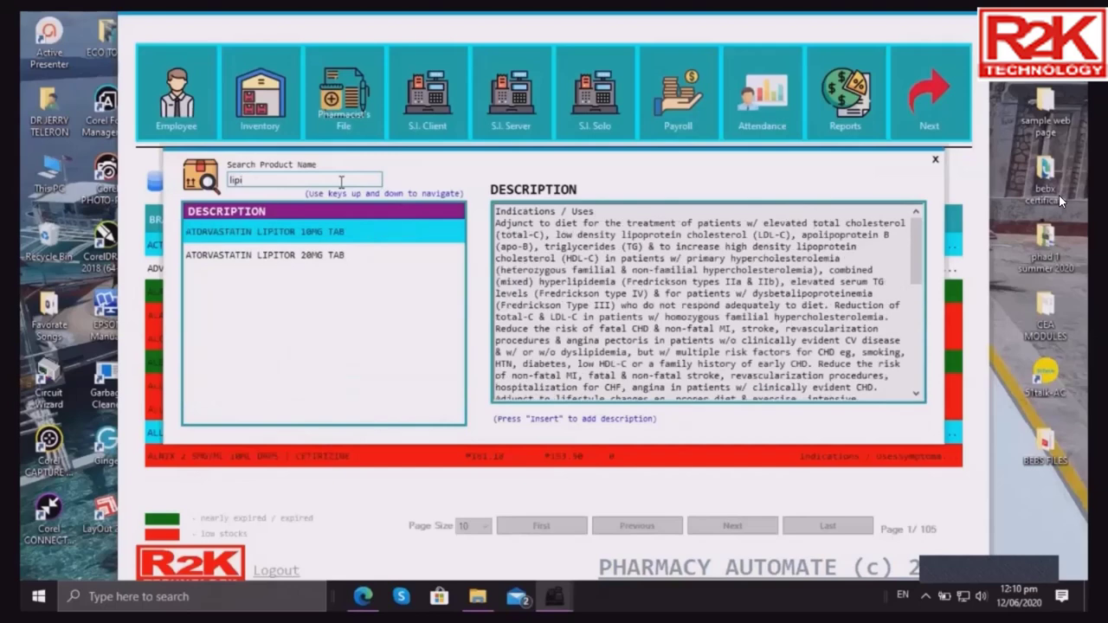
{"action": "left_click", "coordinate": [328, 237]}
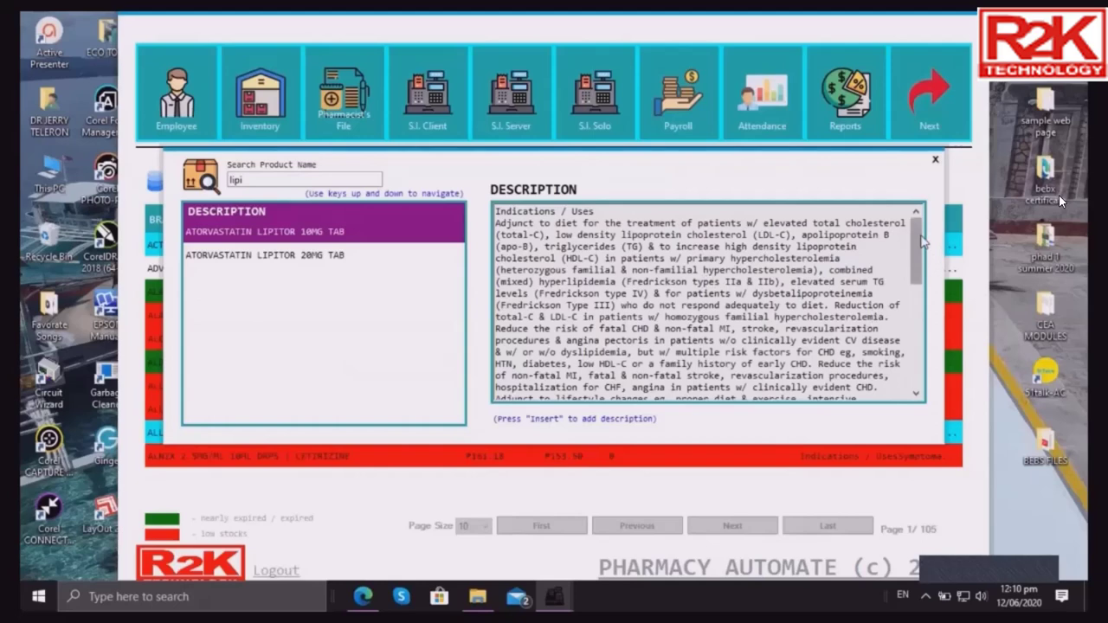
{"action": "mouse_move", "coordinate": [923, 243]}
{"action": "left_mouse_down"}
{"action": "mouse_move", "coordinate": [923, 351]}
{"action": "mouse_move", "coordinate": [932, 242]}
{"action": "left_mouse_up"}
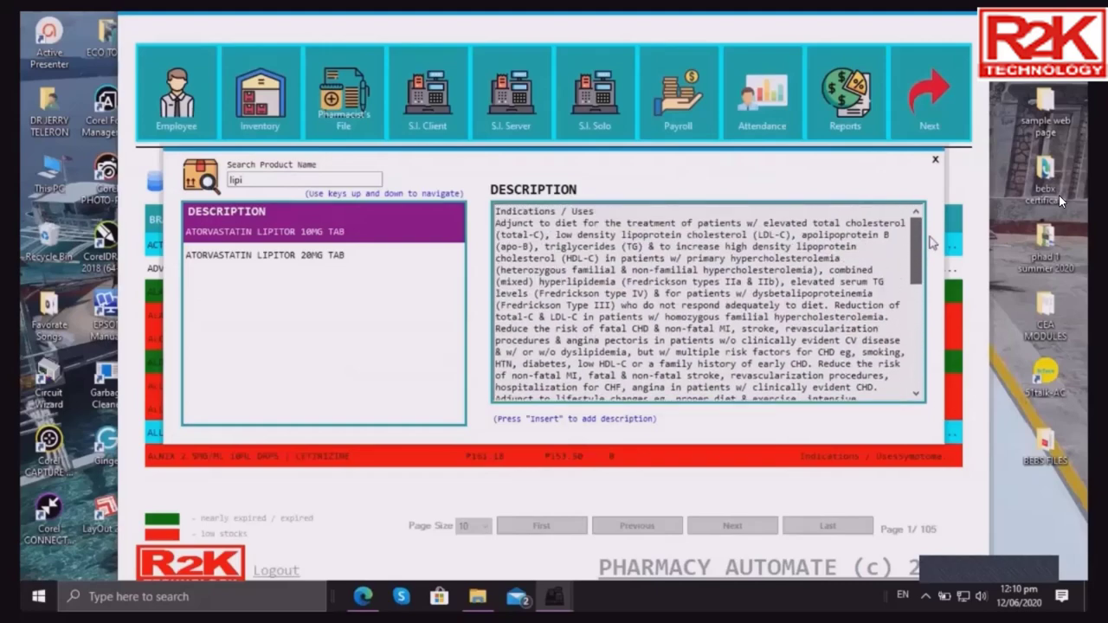
{"action": "left_click", "coordinate": [935, 160]}
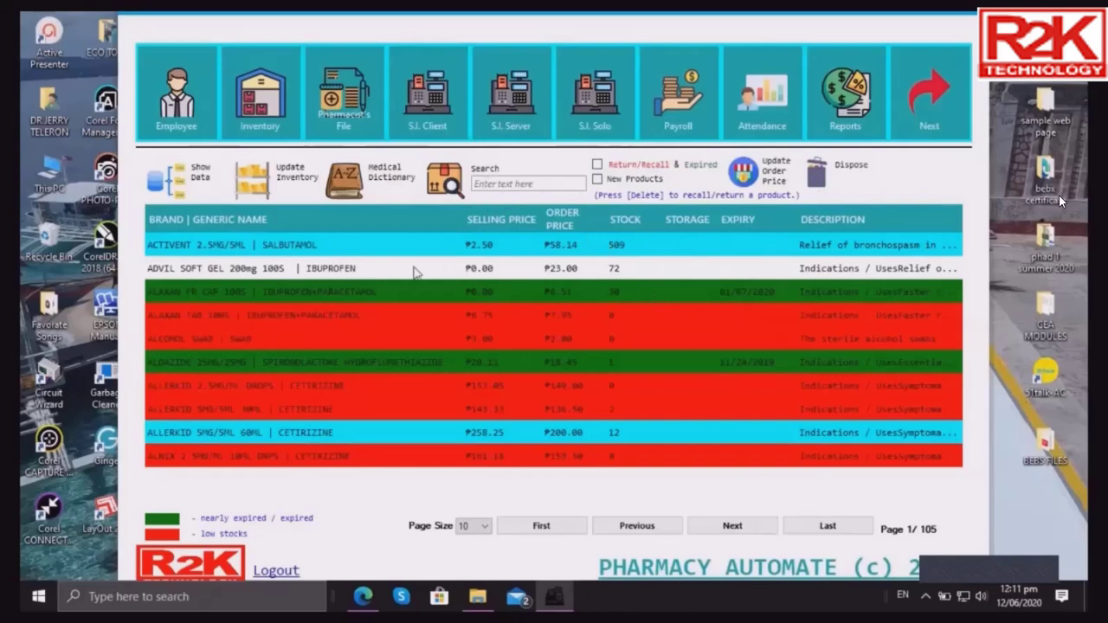
Search the inventory for "lipit" and select the Lipitor 20mg tab entry to check its stock.
{"action": "left_click", "coordinate": [558, 182]}
{"action": "type", "text": "i"}
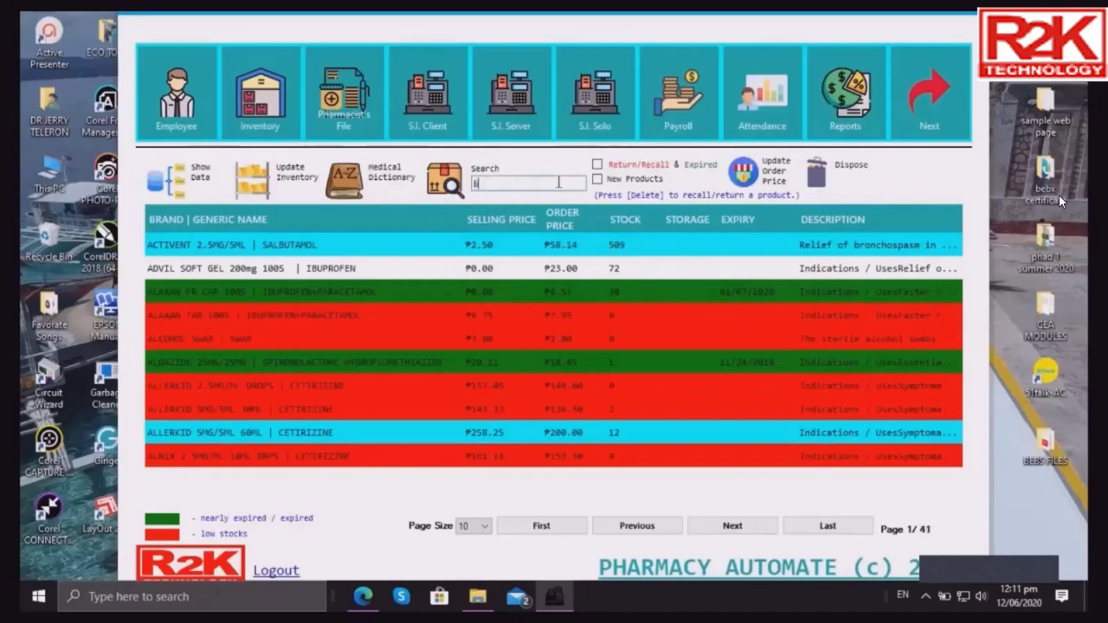
{"action": "type", "text": "pit"}
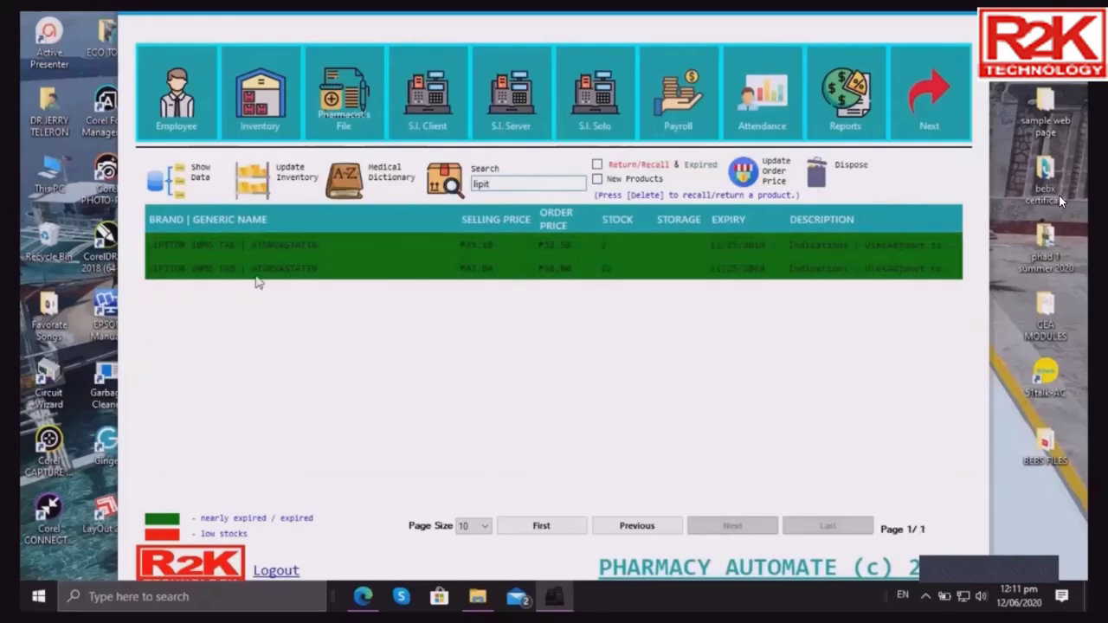
{"action": "left_click", "coordinate": [607, 276]}
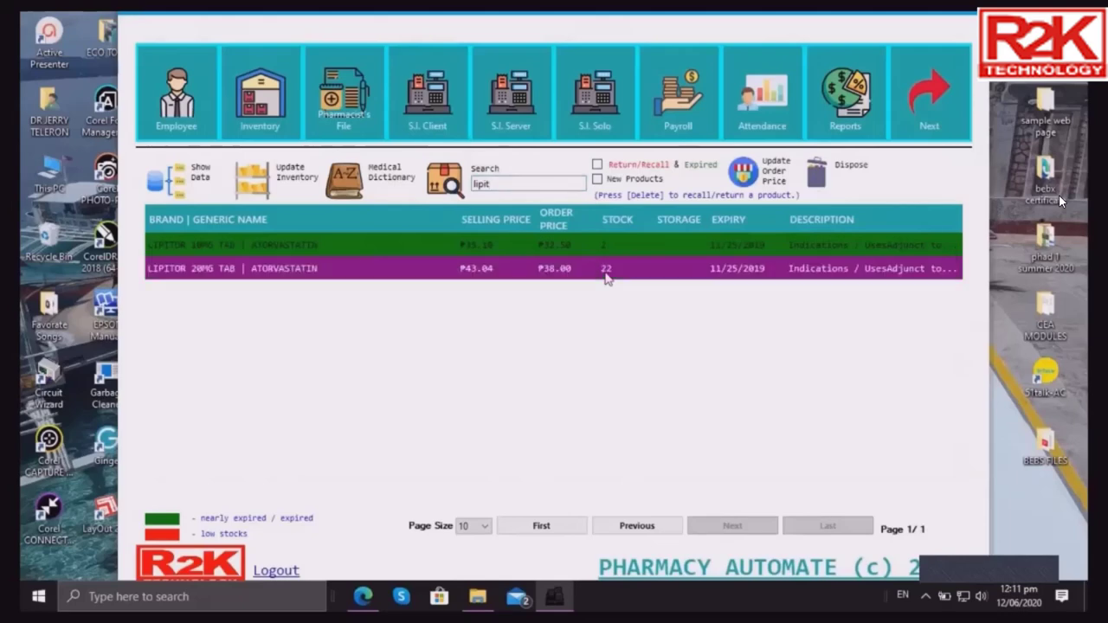
Search the inventory for "lyric", select Lyrica 75mg to check its stock, and reopen the inventory, dismissing the expired products notice.
{"action": "left_click", "coordinate": [520, 186]}
{"action": "key", "text": "BackSpace"}
{"action": "key", "text": "BackSpace"}
{"action": "type", "text": "lyrix"}
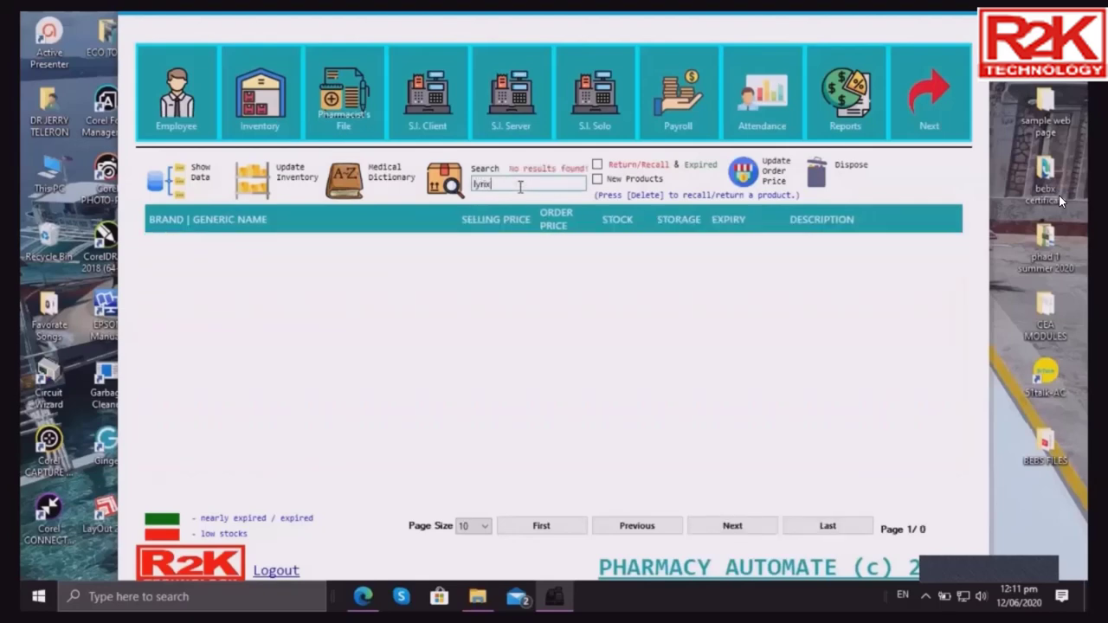
{"action": "key", "text": "BackSpace"}
{"action": "type", "text": "c"}
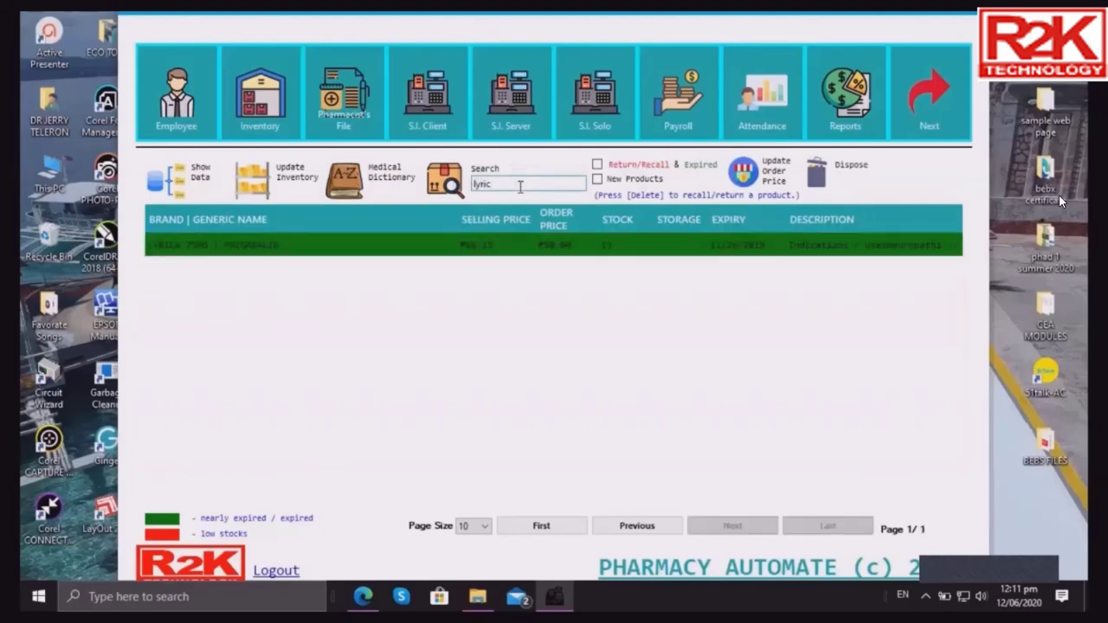
{"action": "left_click", "coordinate": [609, 251]}
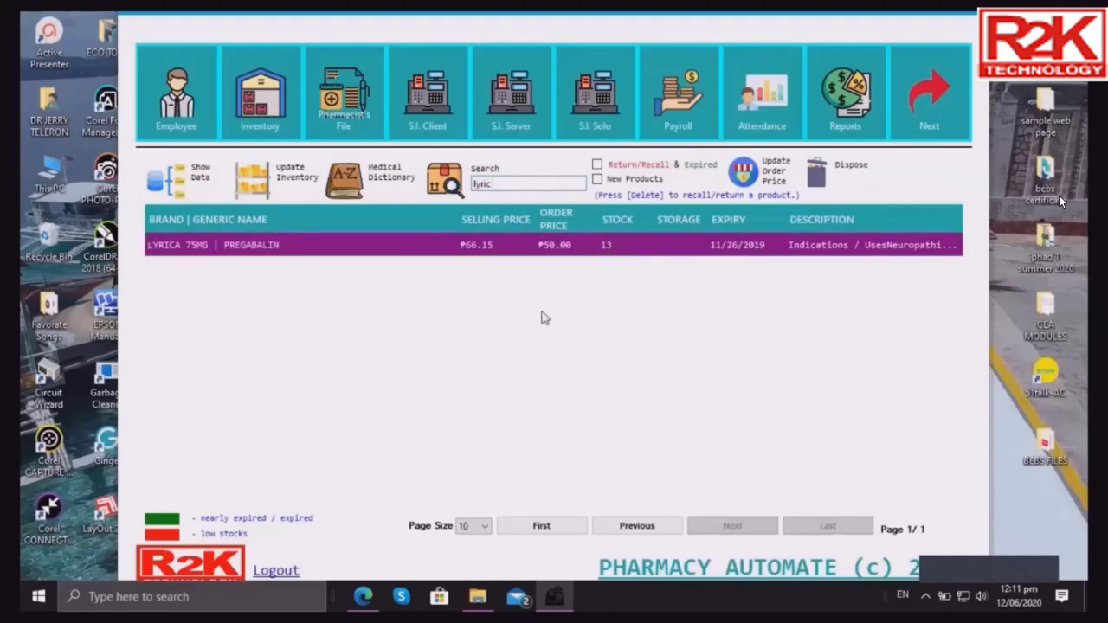
{"action": "left_click", "coordinate": [262, 107]}
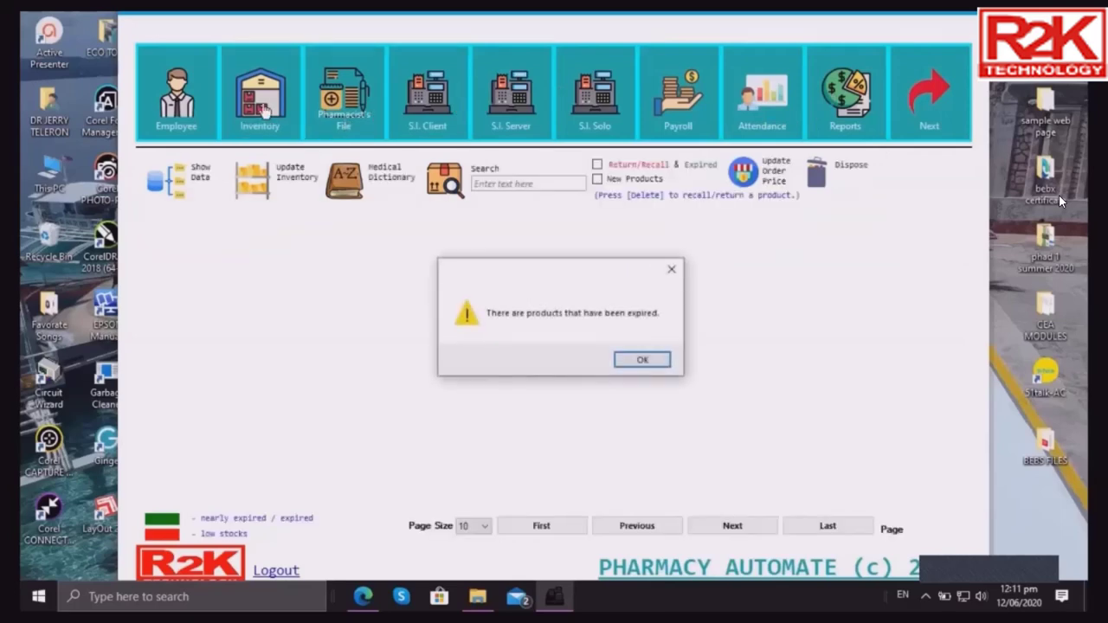
{"action": "left_click", "coordinate": [661, 363]}
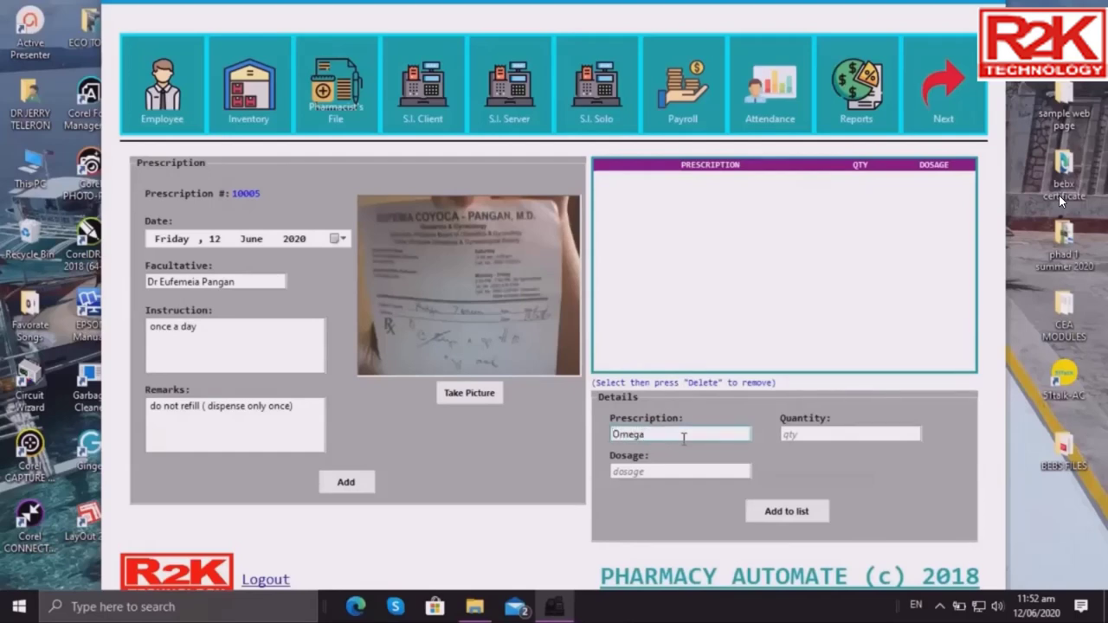
Add Omega 3 to the prescription list with a dosage of 690 mg and a quantity of 10, and save the prescription.
{"action": "left_click", "coordinate": [726, 473]}
{"action": "type", "text": "690 mg"}
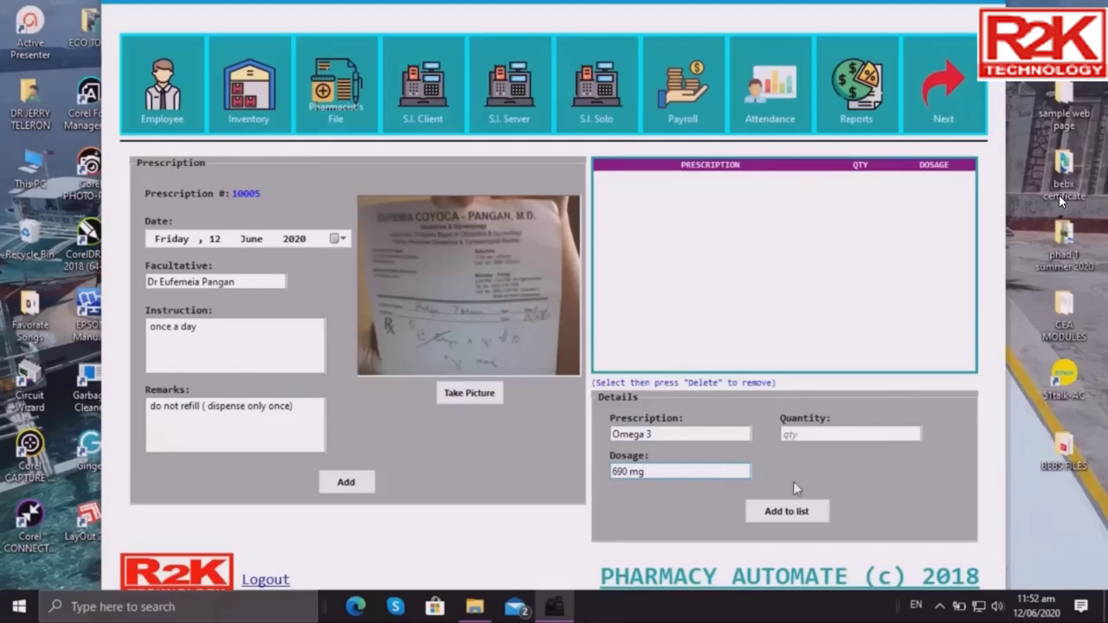
{"action": "left_click", "coordinate": [848, 434]}
{"action": "left_click", "coordinate": [826, 510]}
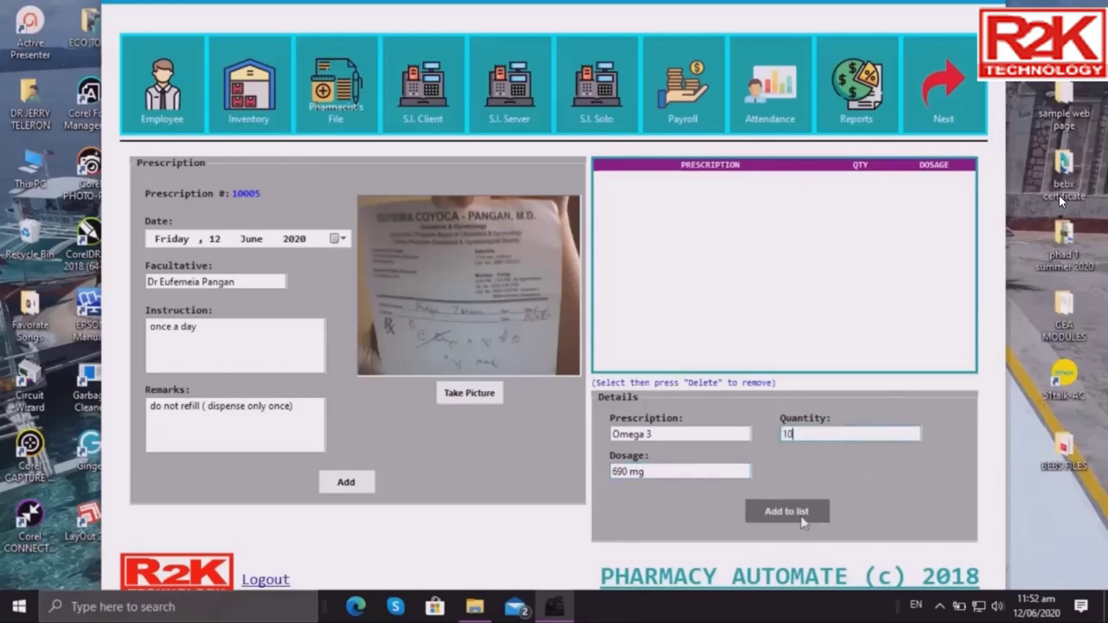
{"action": "left_click", "coordinate": [804, 518]}
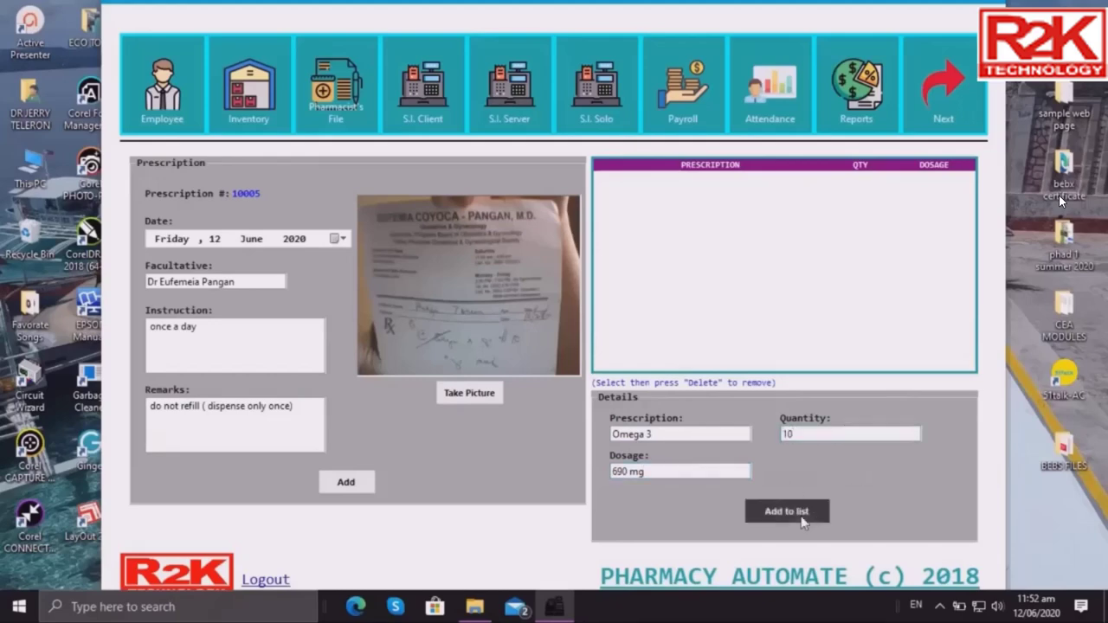
{"action": "left_click", "coordinate": [351, 483]}
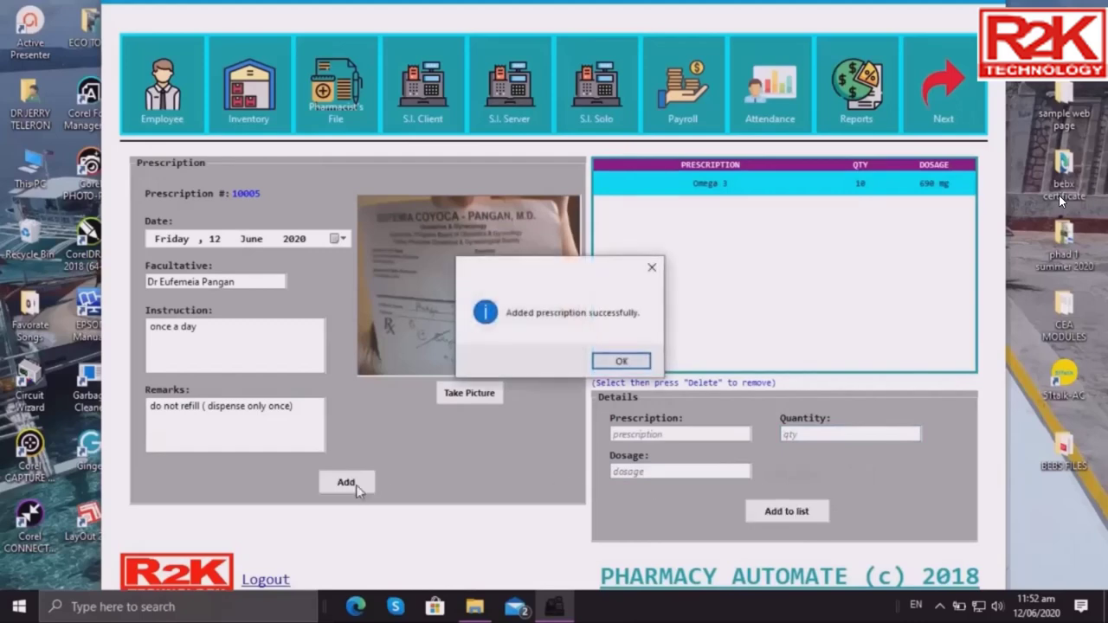
{"action": "left_click", "coordinate": [598, 367]}
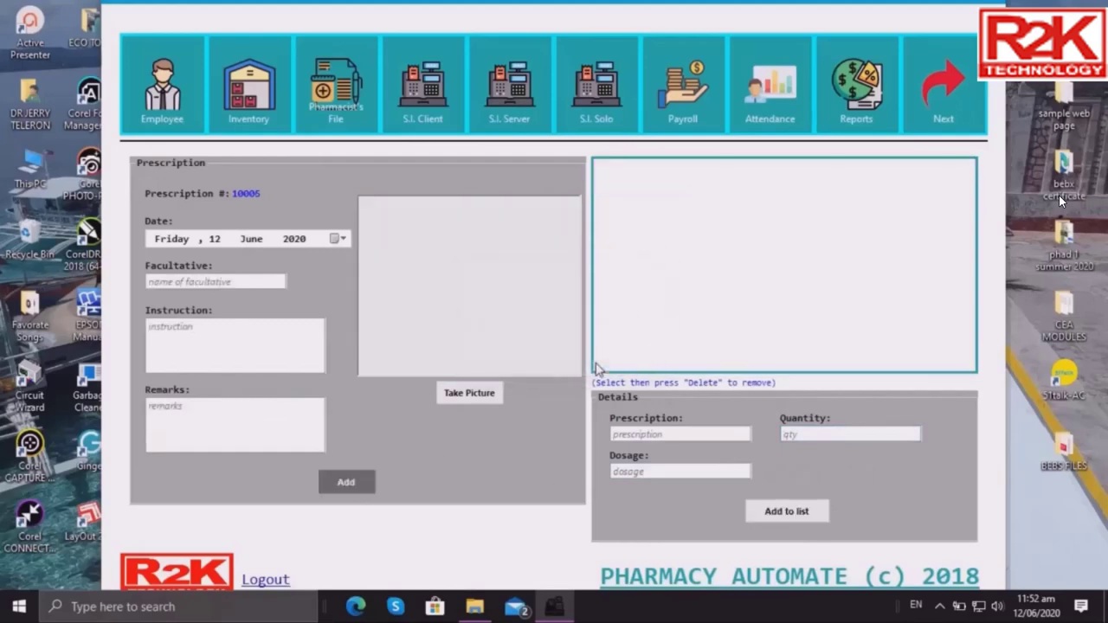
Open the prescription book from the pharmacist's file and view the details of the newest prescription record.
{"action": "left_click", "coordinate": [337, 114]}
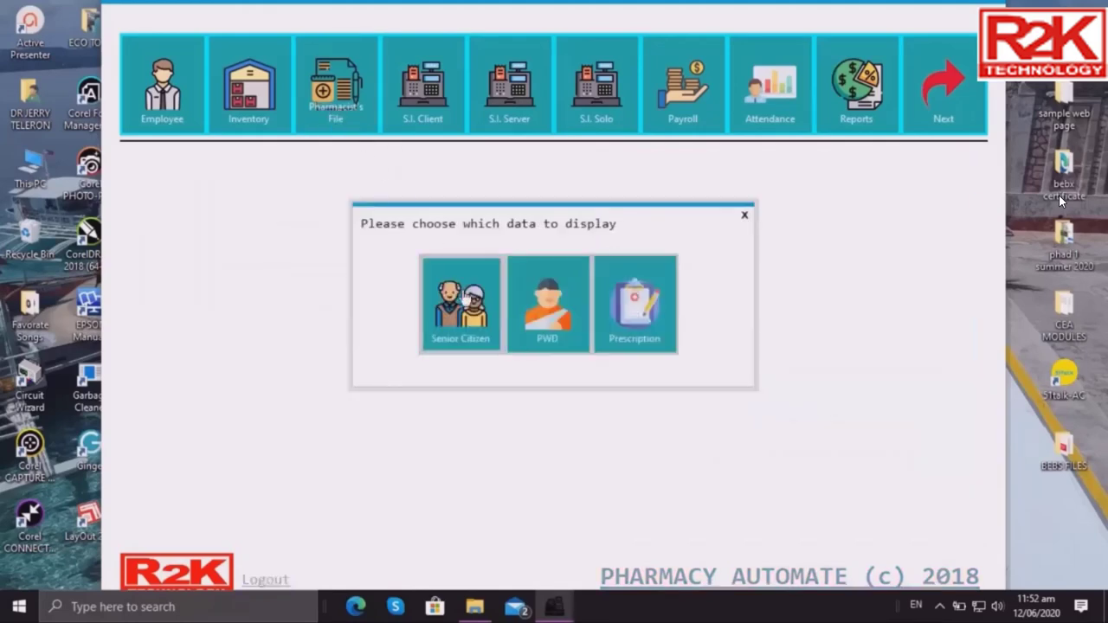
{"action": "left_click", "coordinate": [621, 338]}
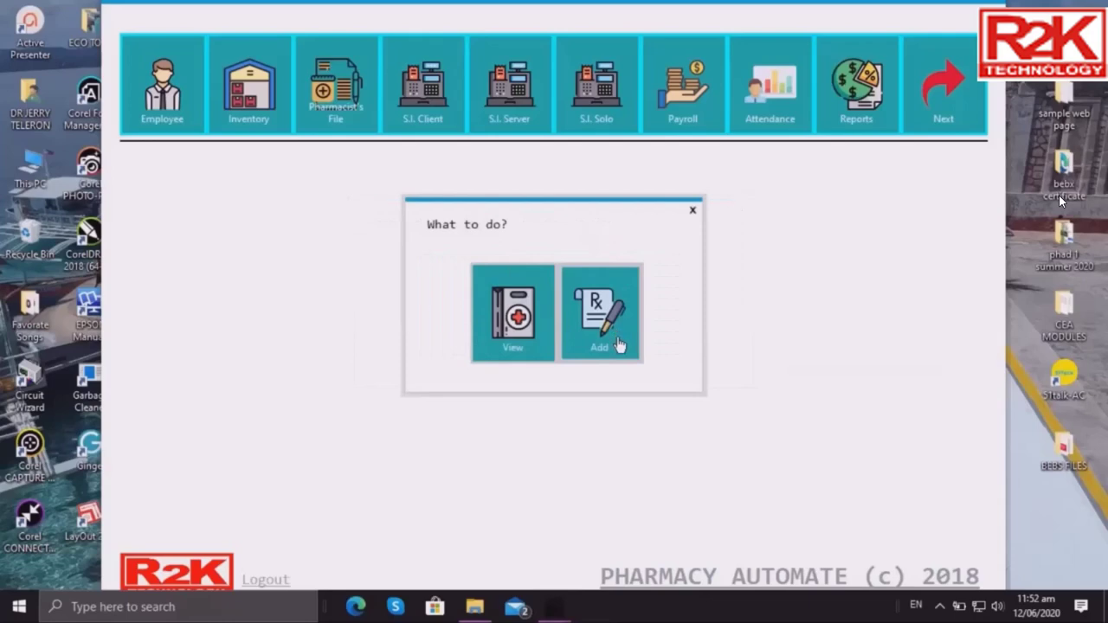
{"action": "left_click", "coordinate": [524, 338]}
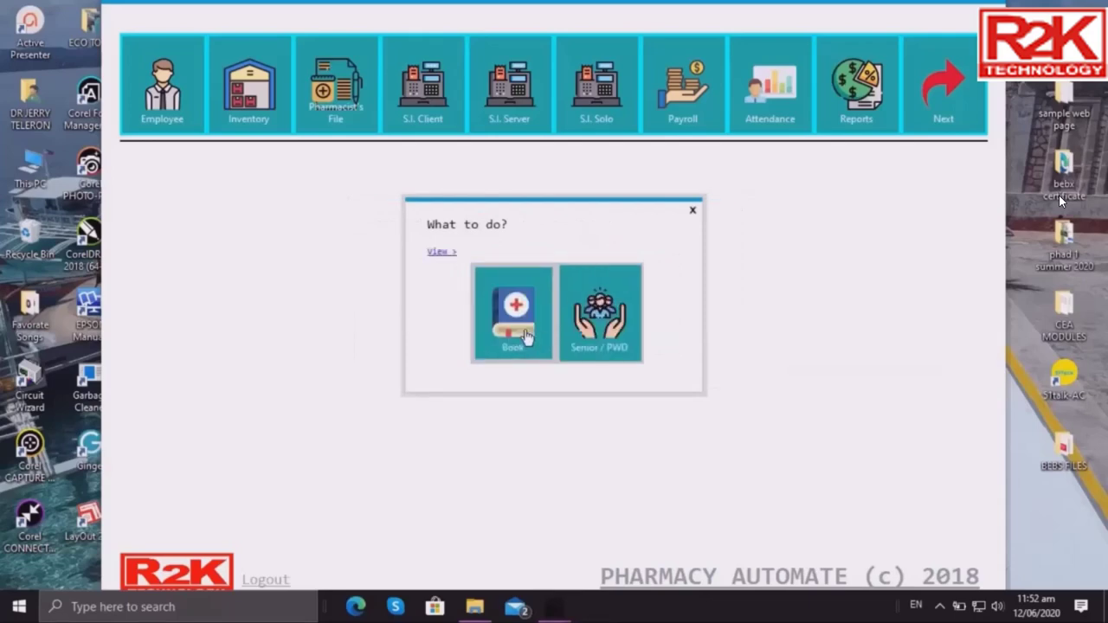
{"action": "left_click", "coordinate": [523, 334]}
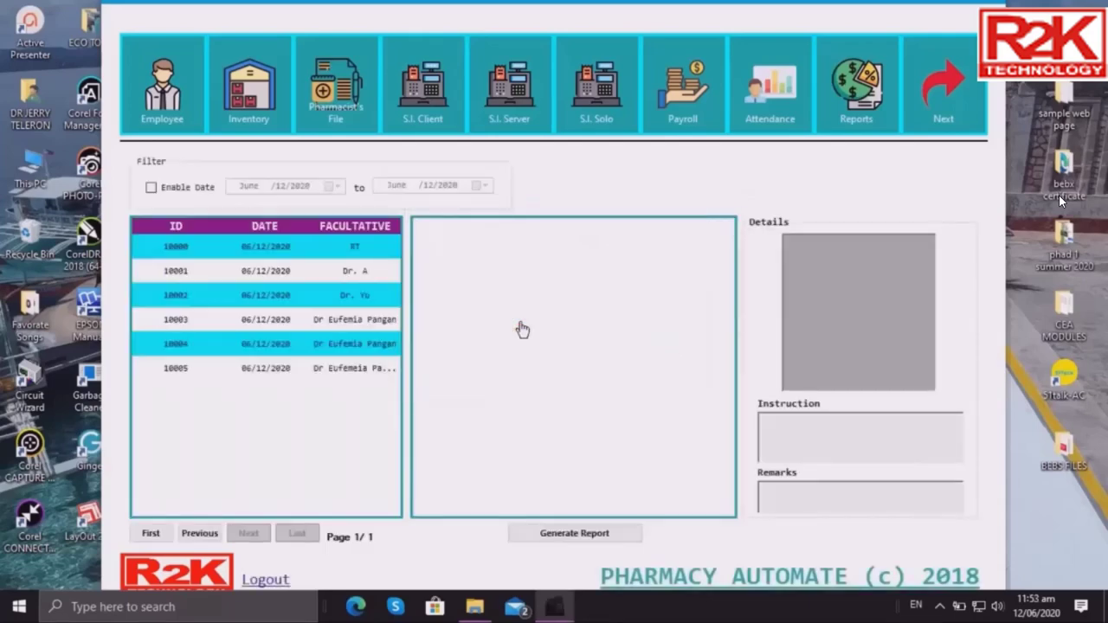
{"action": "left_click", "coordinate": [352, 369]}
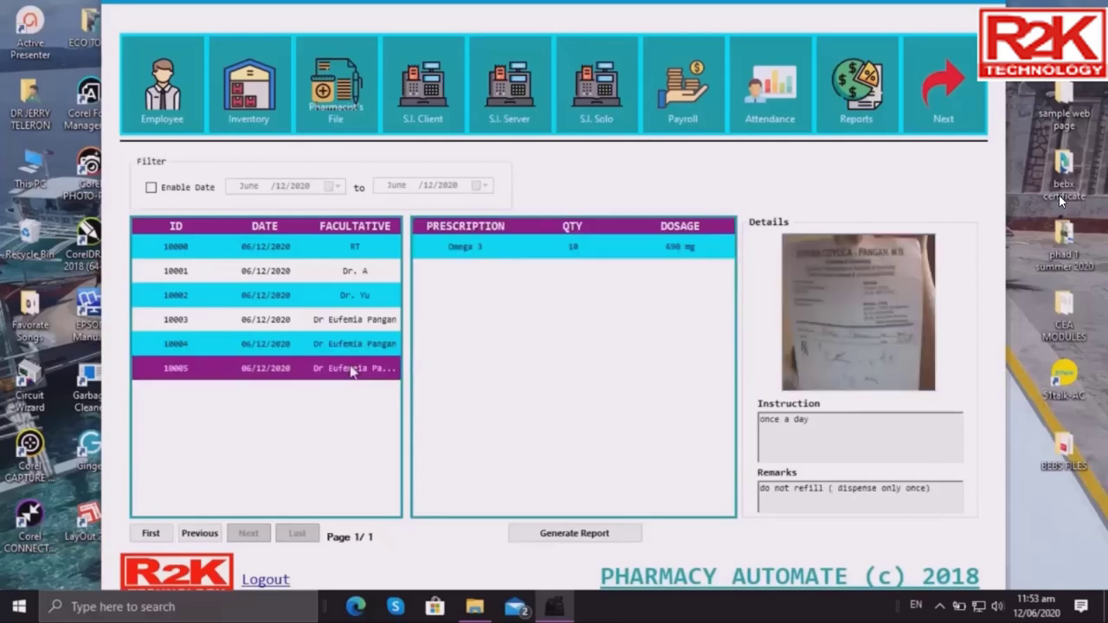
Generate the prescription book report, view its second page, and close the report.
{"action": "left_click", "coordinate": [551, 537]}
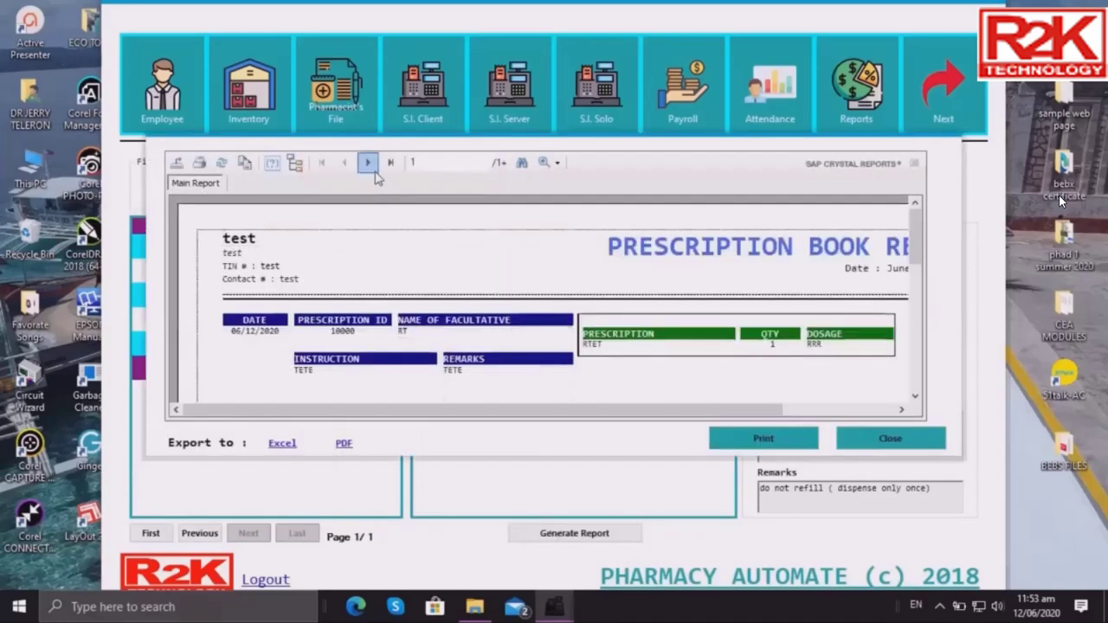
{"action": "left_click", "coordinate": [368, 163]}
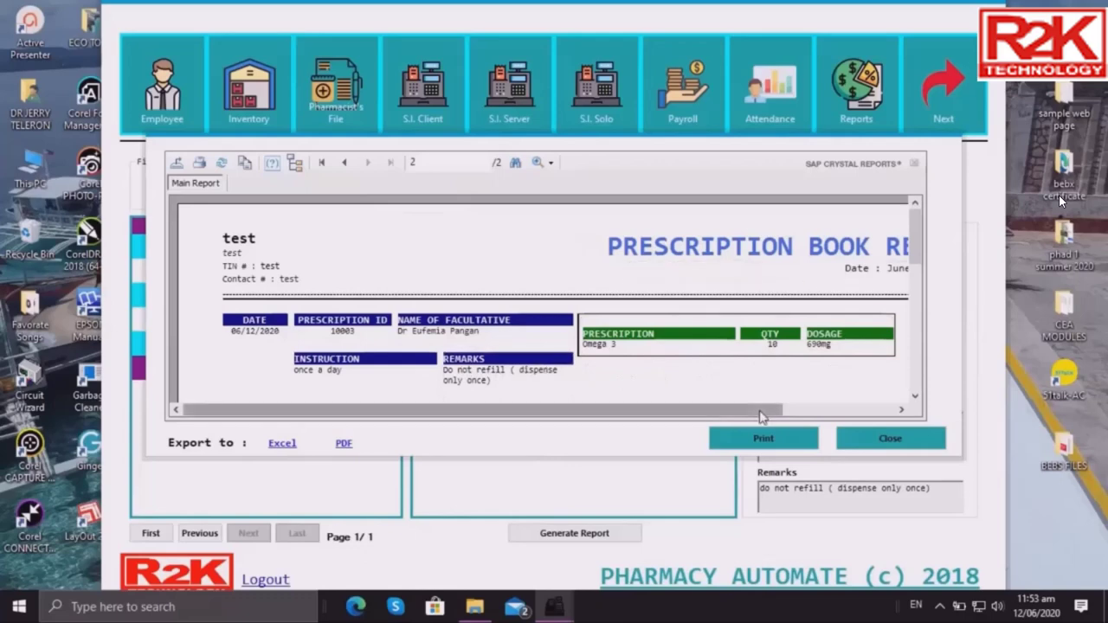
{"action": "mouse_move", "coordinate": [759, 417]}
{"action": "left_mouse_down"}
{"action": "mouse_move", "coordinate": [836, 414]}
{"action": "mouse_move", "coordinate": [755, 405]}
{"action": "left_mouse_up"}
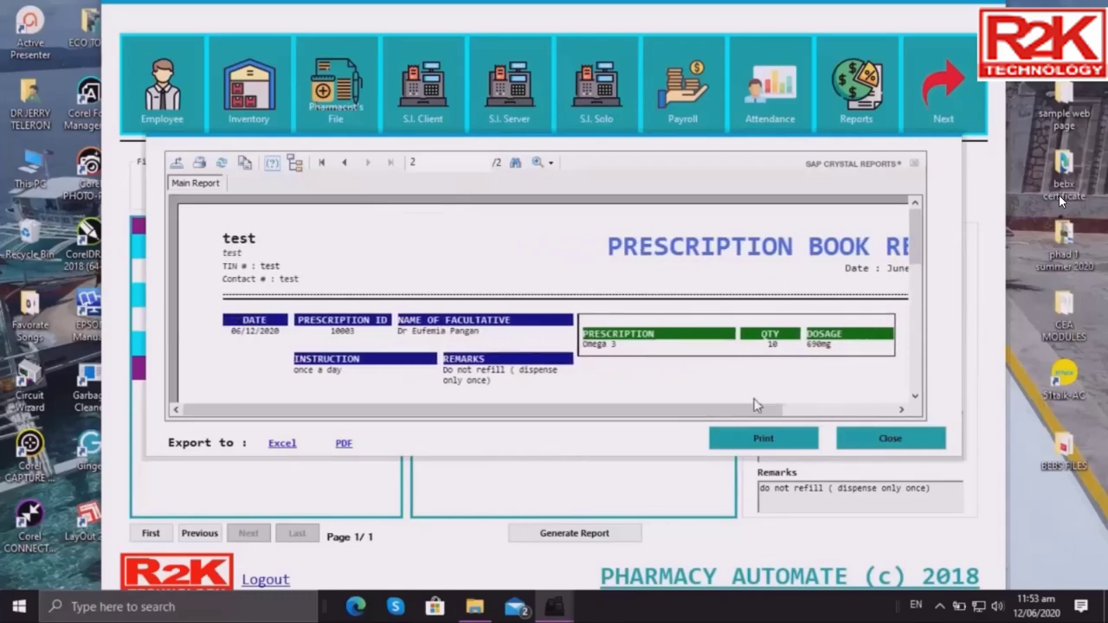
{"action": "left_click", "coordinate": [860, 445]}
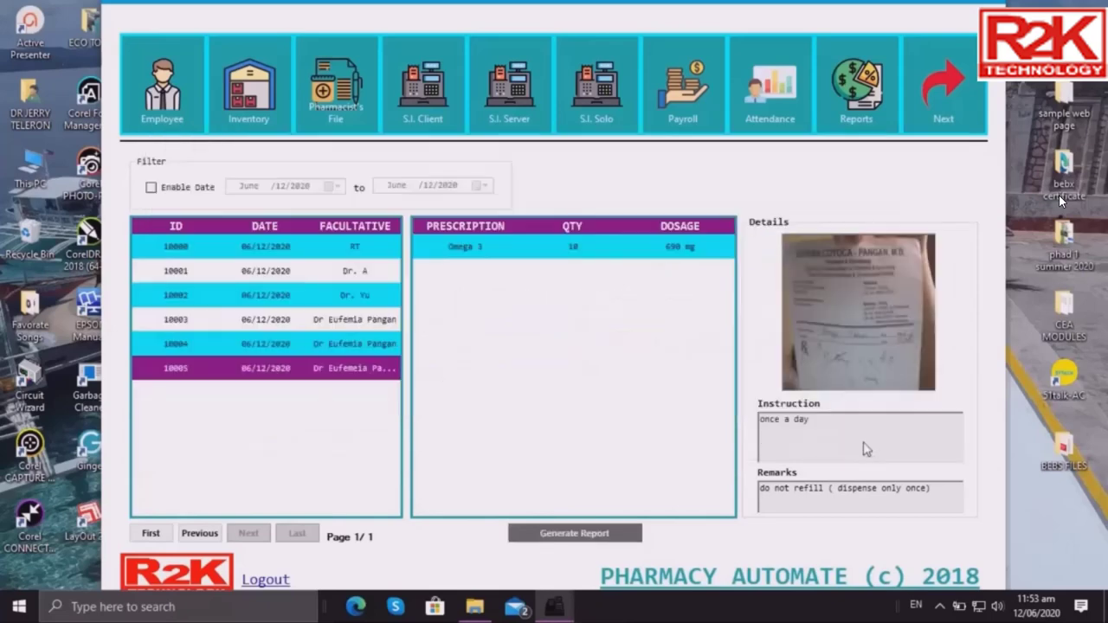
{"action": "left_click", "coordinate": [359, 129]}
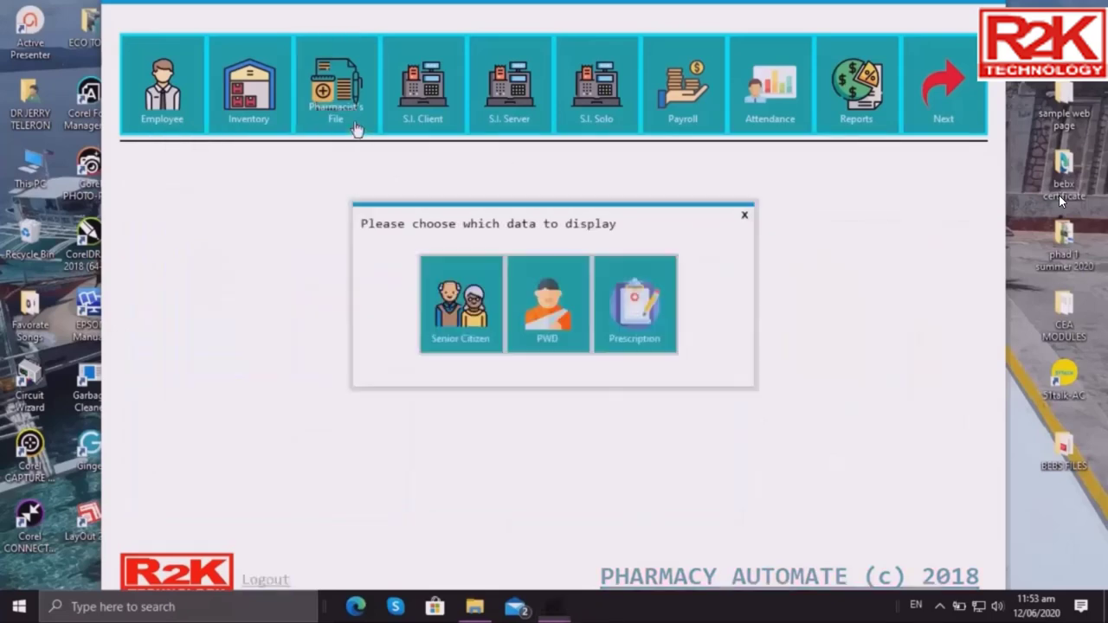
{"action": "left_click", "coordinate": [744, 217]}
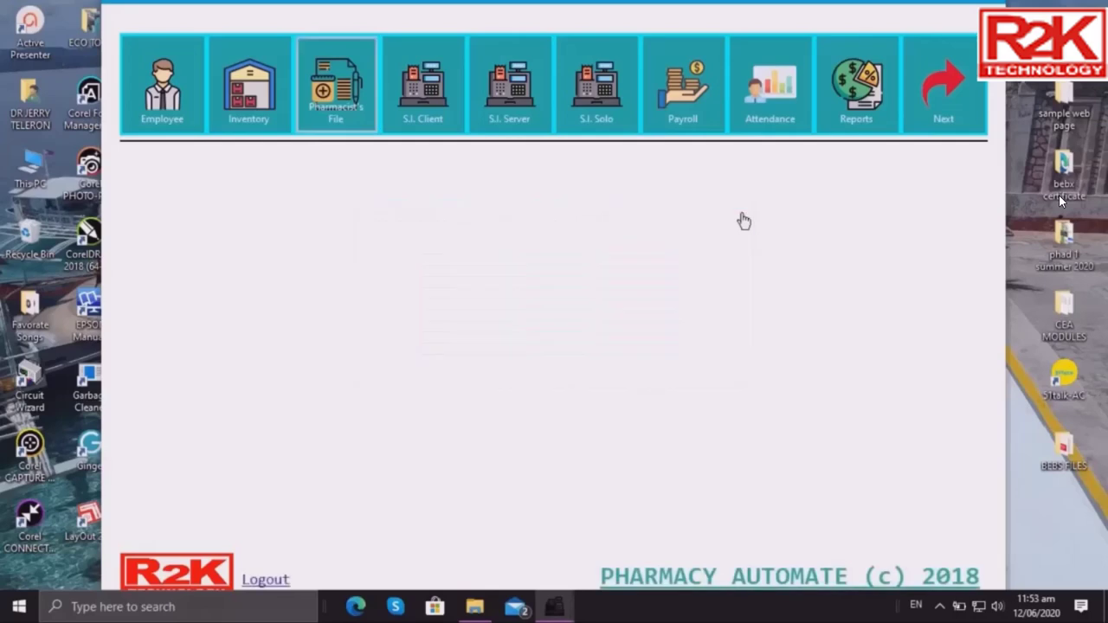
{"action": "left_click", "coordinate": [336, 87]}
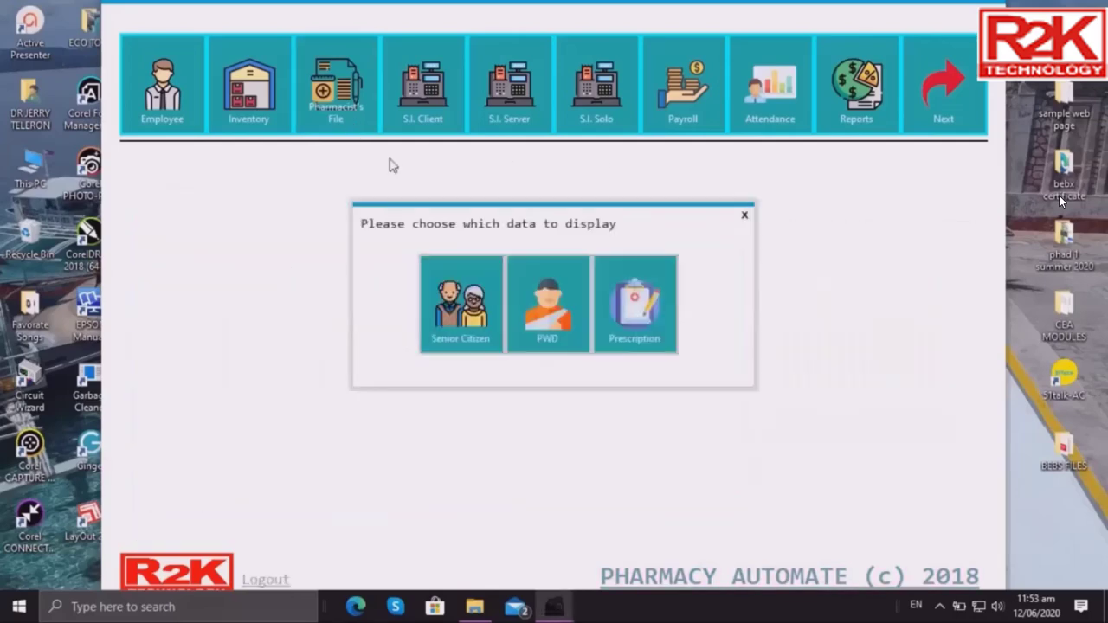
{"action": "left_click", "coordinate": [742, 219]}
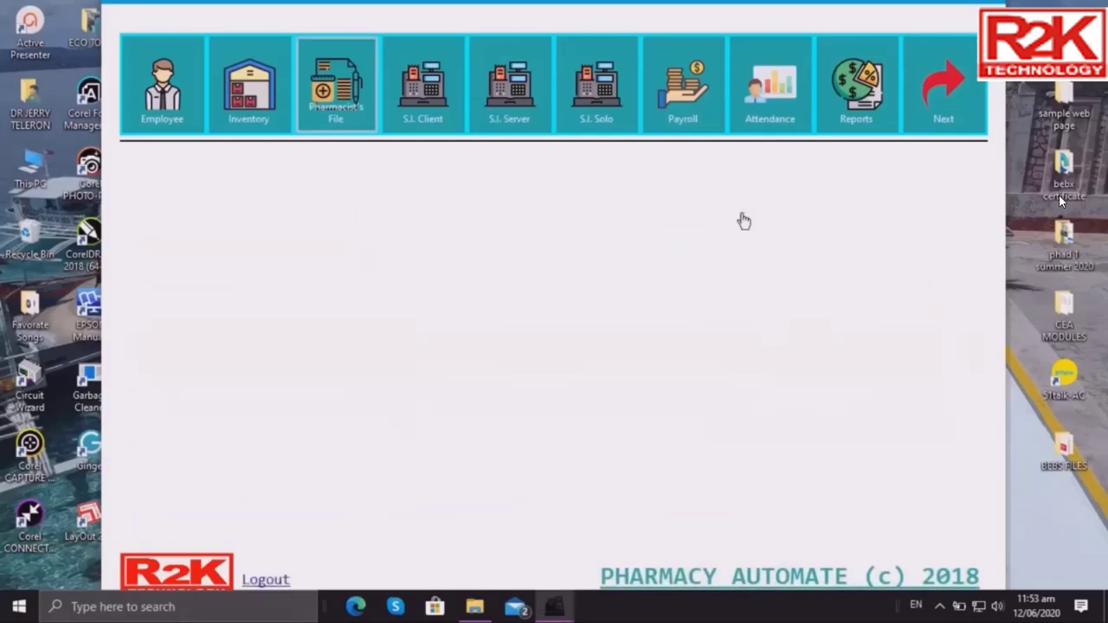